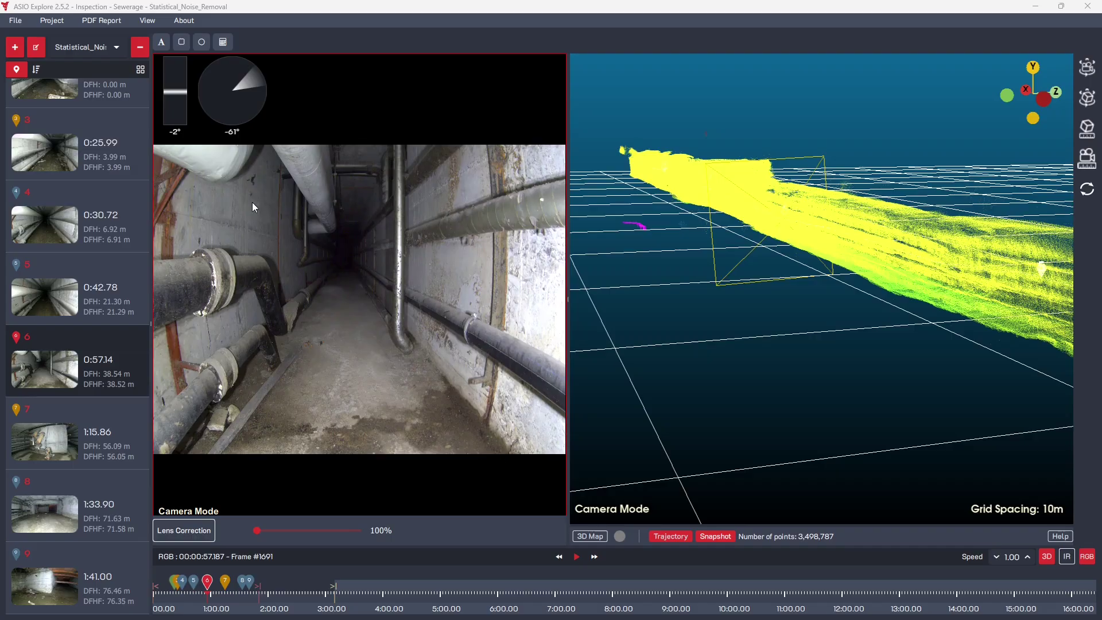
Step: Export the project as an ASIO Connect Package into the Export folder on the C: drive
{"action": "left_click", "coordinate": [52, 21]}
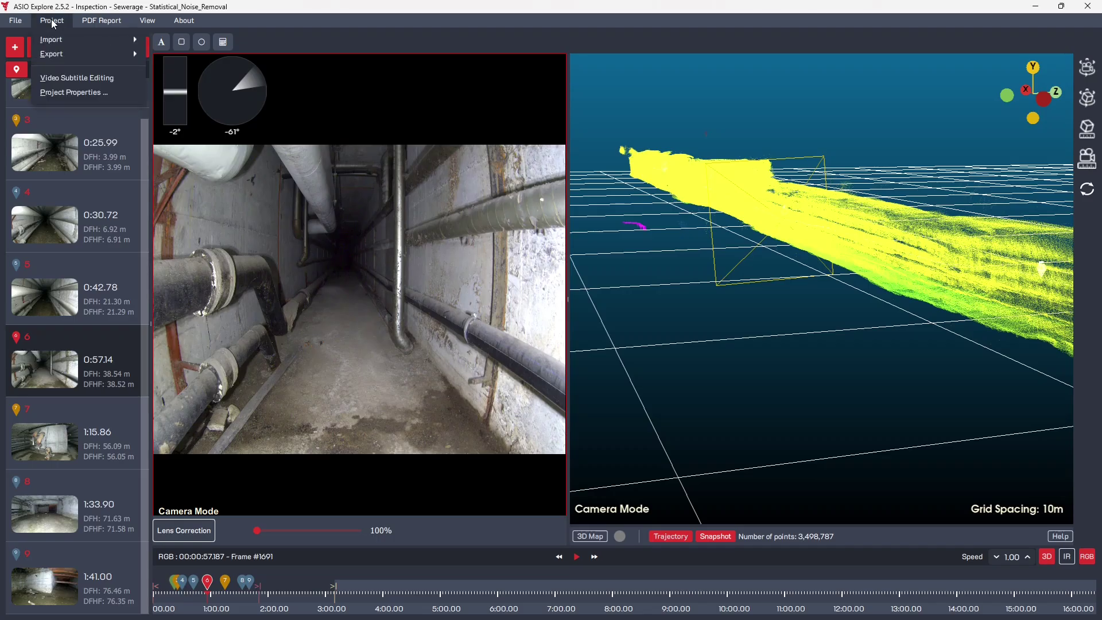
{"action": "mouse_move", "coordinate": [80, 55]}
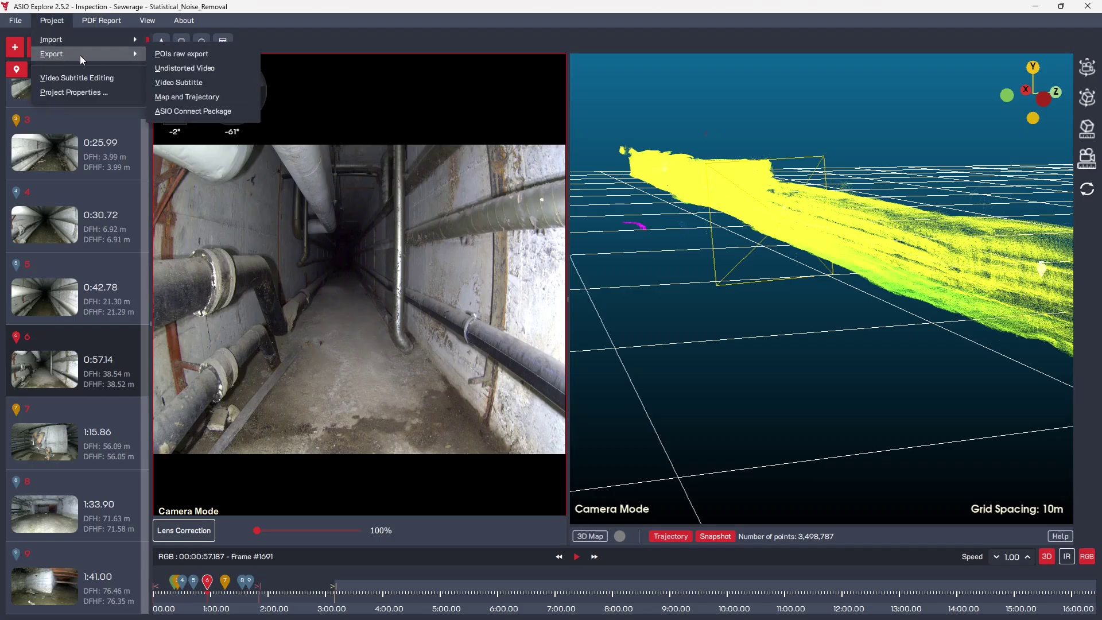
{"action": "left_click", "coordinate": [208, 111]}
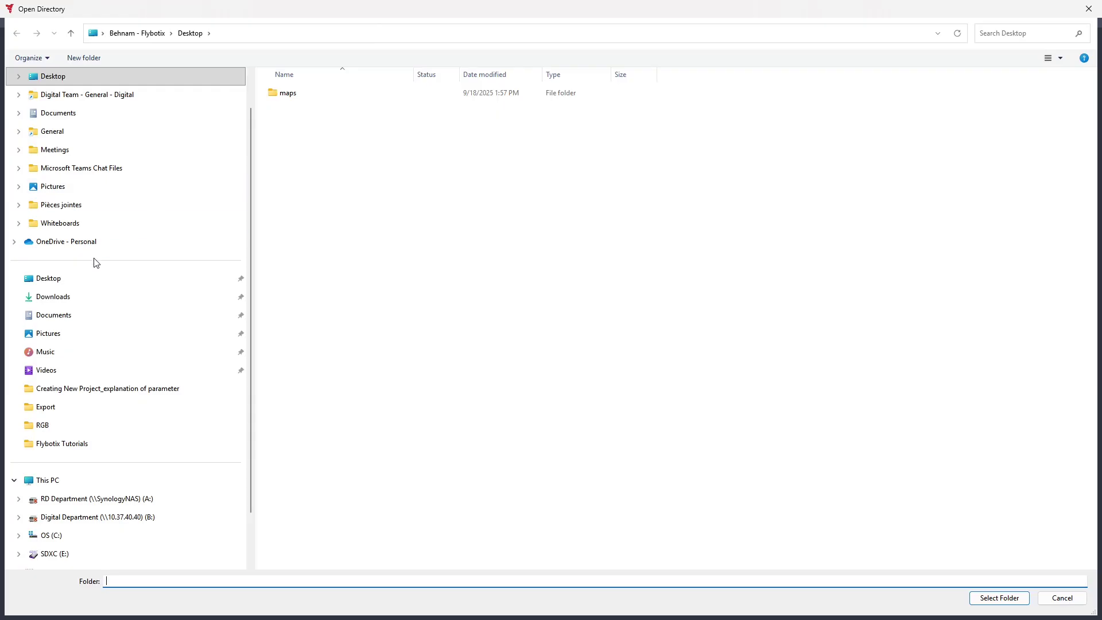
{"action": "left_click", "coordinate": [45, 479]}
{"action": "left_click", "coordinate": [299, 113]}
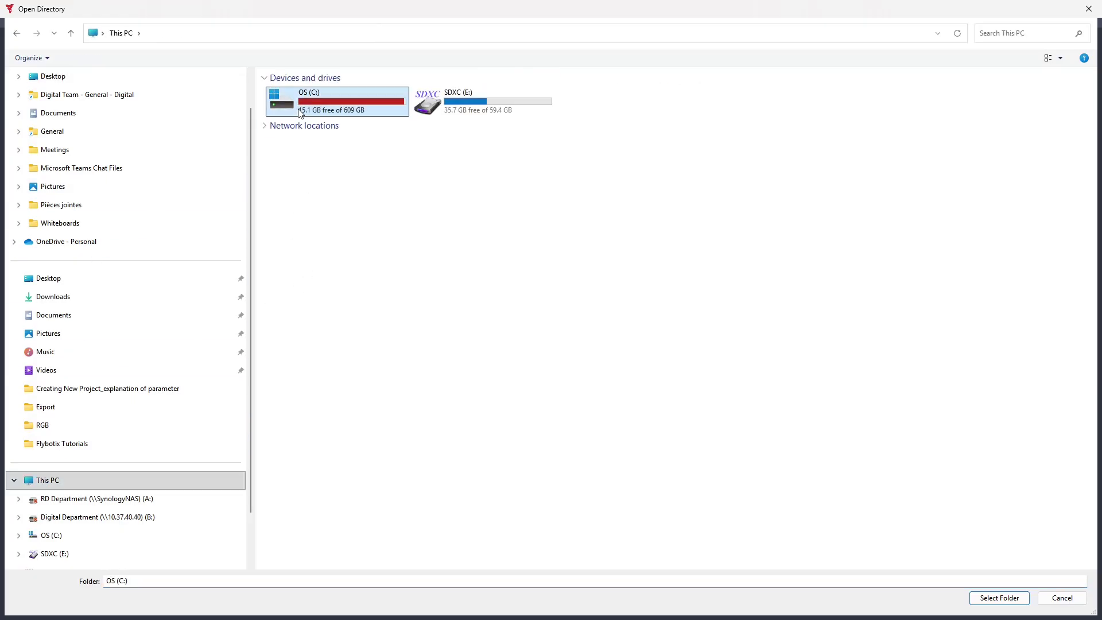
{"action": "double_click", "coordinate": [299, 113]}
{"action": "key", "text": "e"}
{"action": "double_click", "coordinate": [292, 259]}
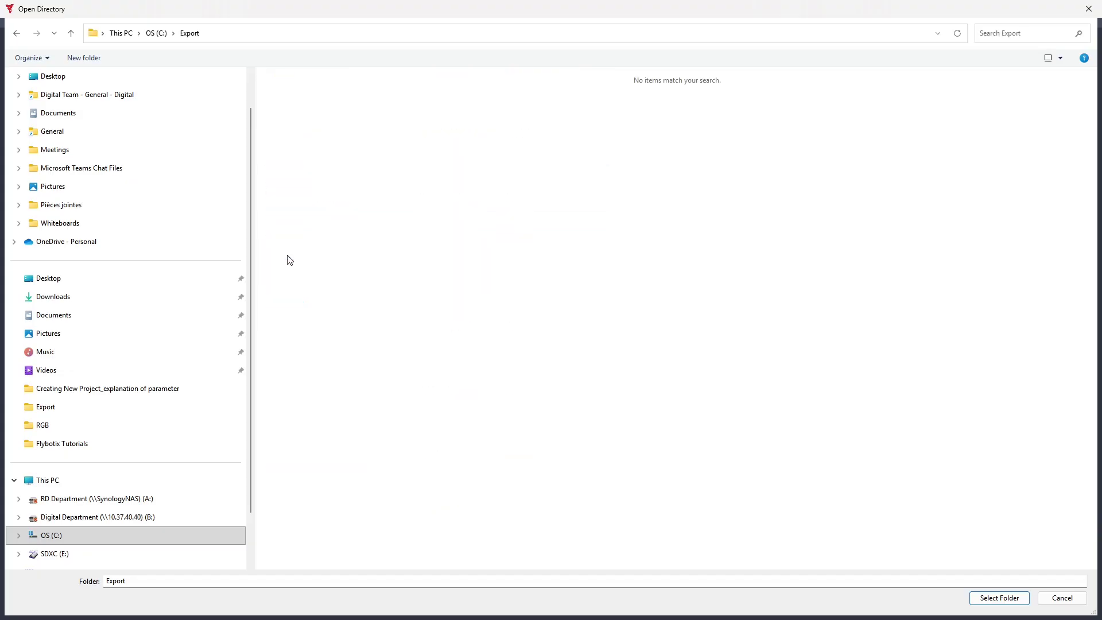
{"action": "left_click", "coordinate": [976, 596]}
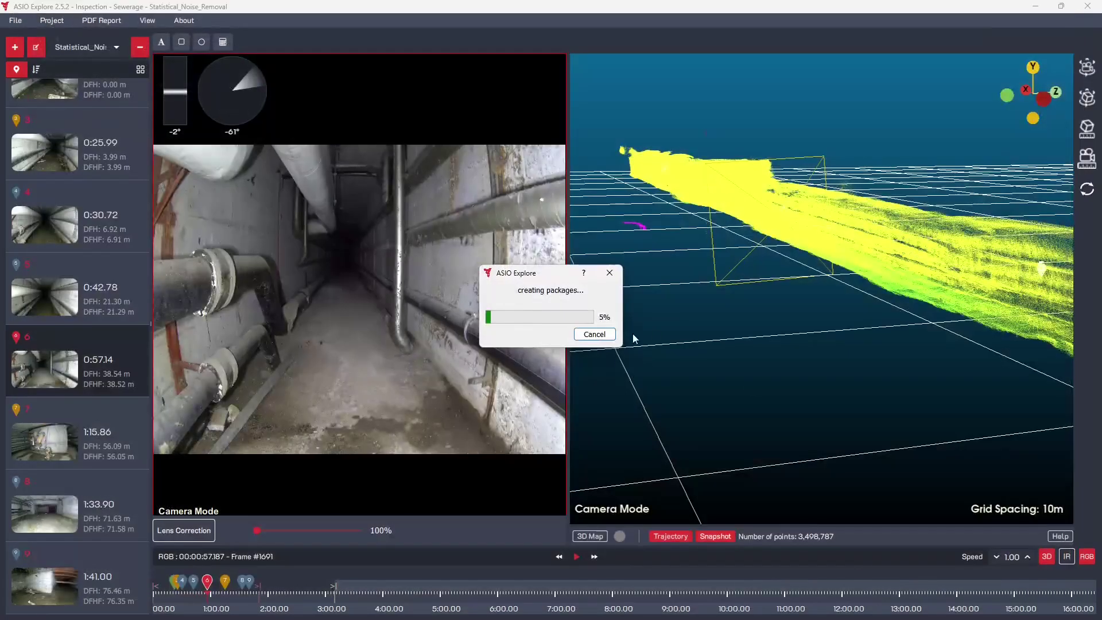
{"action": "left_click_drag", "start_coordinate": [536, 276], "coordinate": [487, 256]}
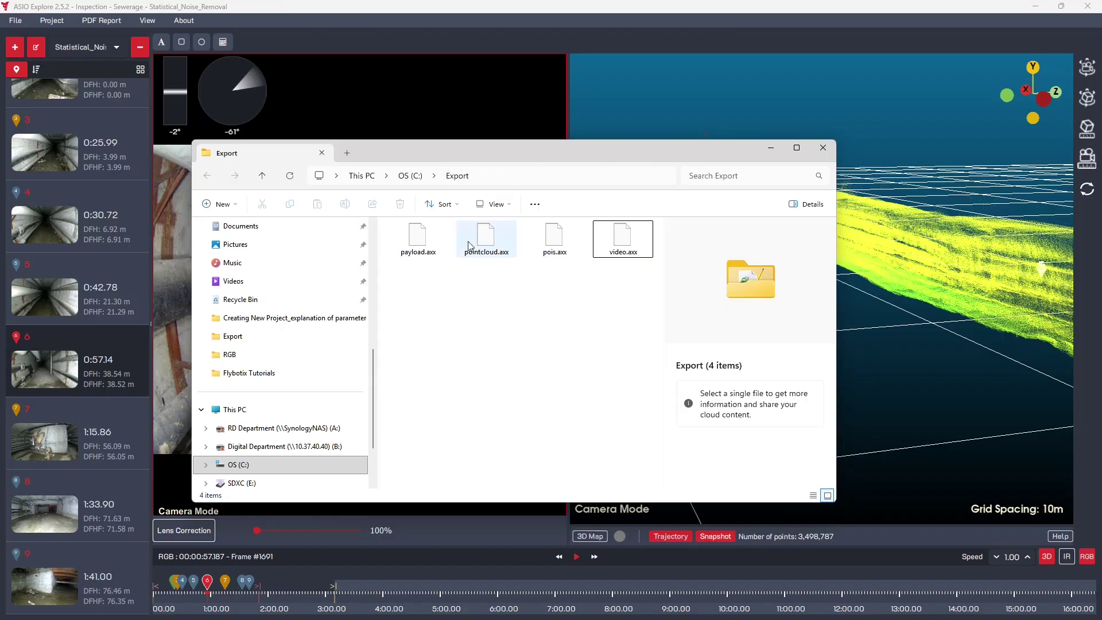
Step: Examine the exported package files in the Export folder
{"action": "left_click_drag", "start_coordinate": [414, 285], "coordinate": [637, 252]}
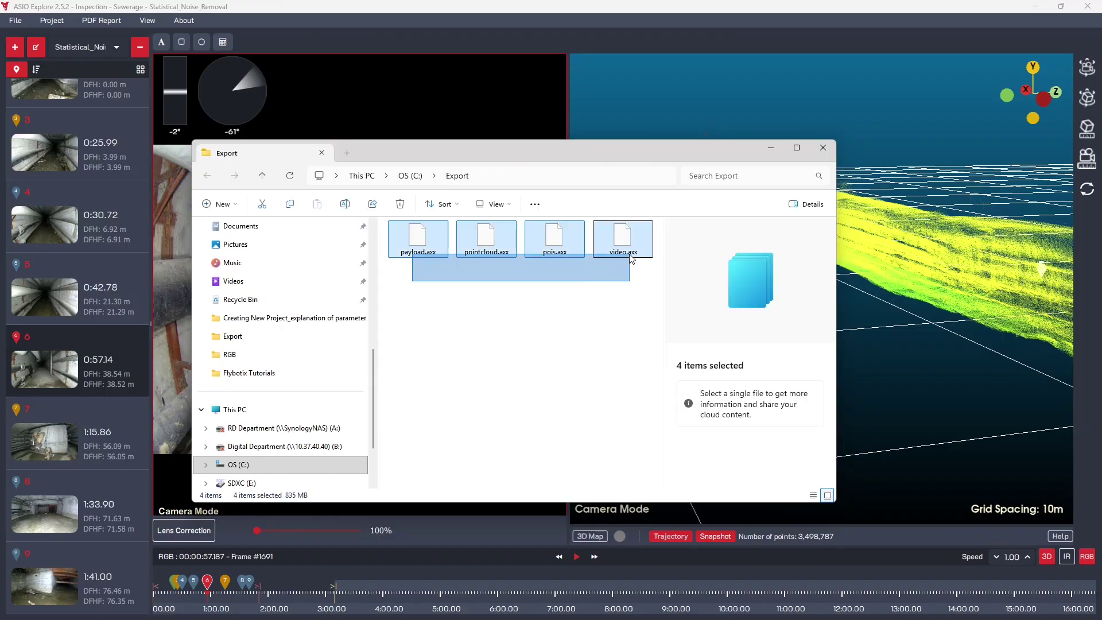
{"action": "left_click", "coordinate": [572, 325]}
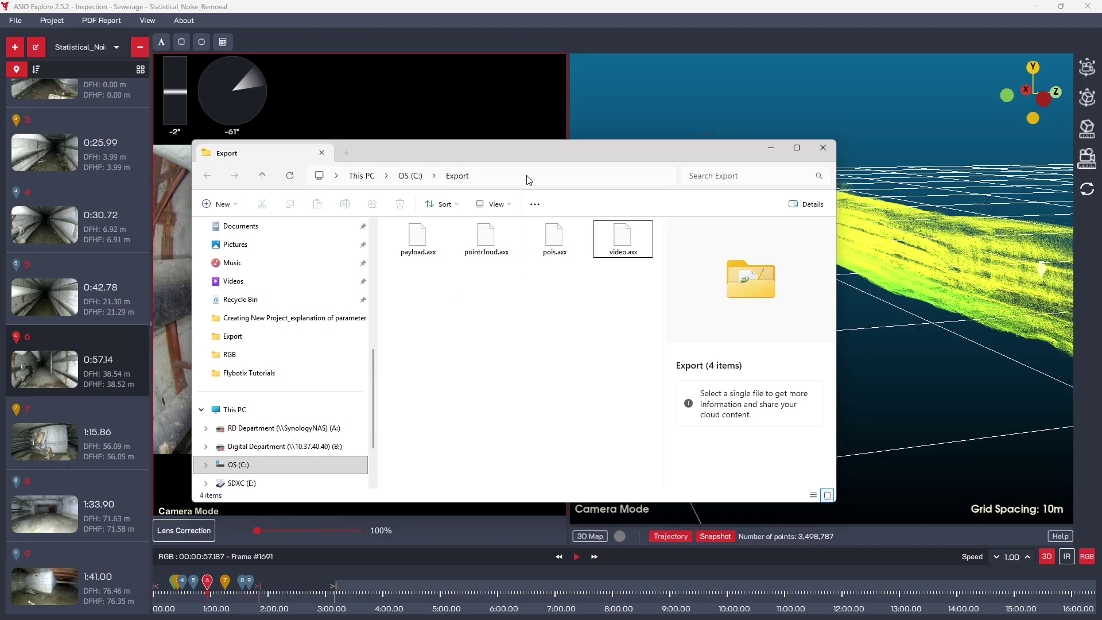
{"action": "left_click_drag", "start_coordinate": [519, 152], "coordinate": [421, 256]}
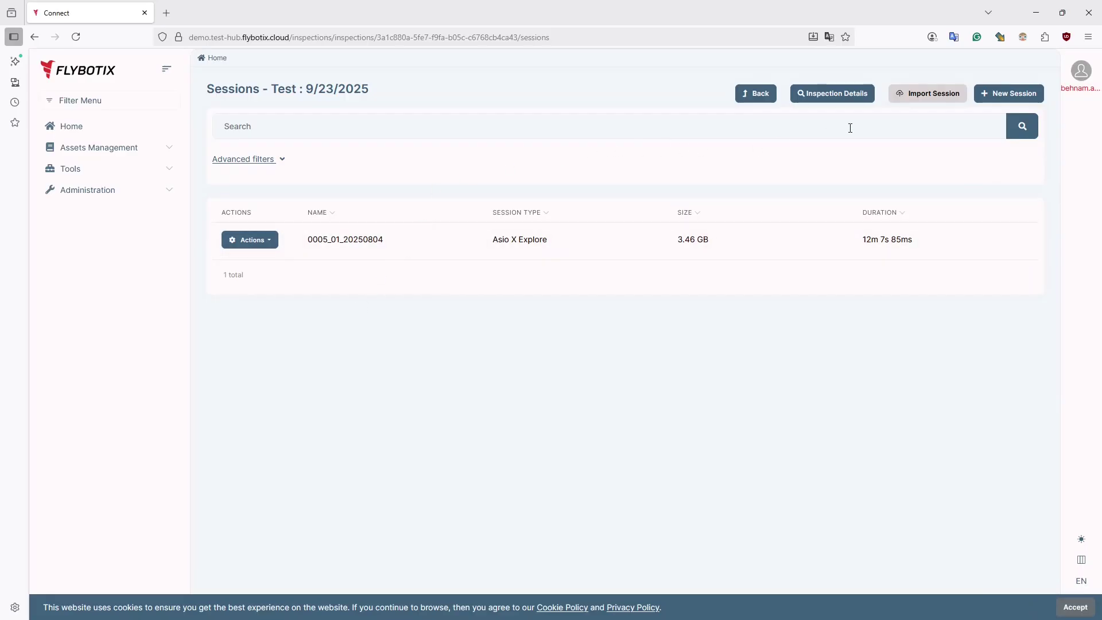
Step: In Flybotix Connect, import payload.axx, pointcloud.axx, pois.axx and video.axx from the Export folder as a session of the Test inspection dated 9/23/2025
{"action": "left_click", "coordinate": [930, 96]}
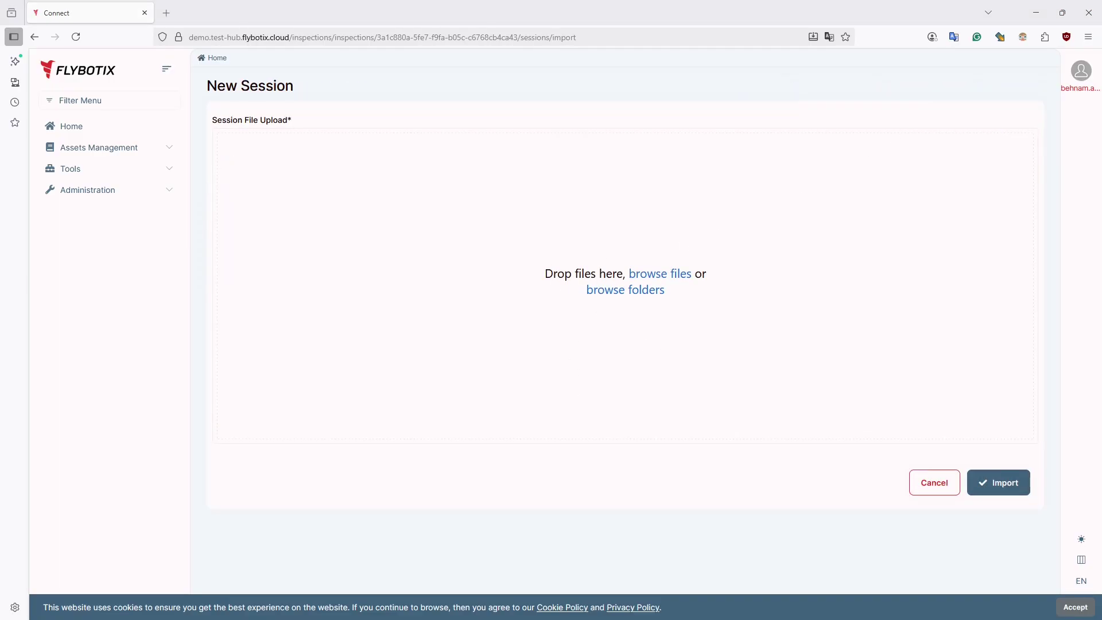
{"action": "left_click", "coordinate": [958, 330]}
{"action": "left_click_drag", "start_coordinate": [133, 380], "coordinate": [351, 255]}
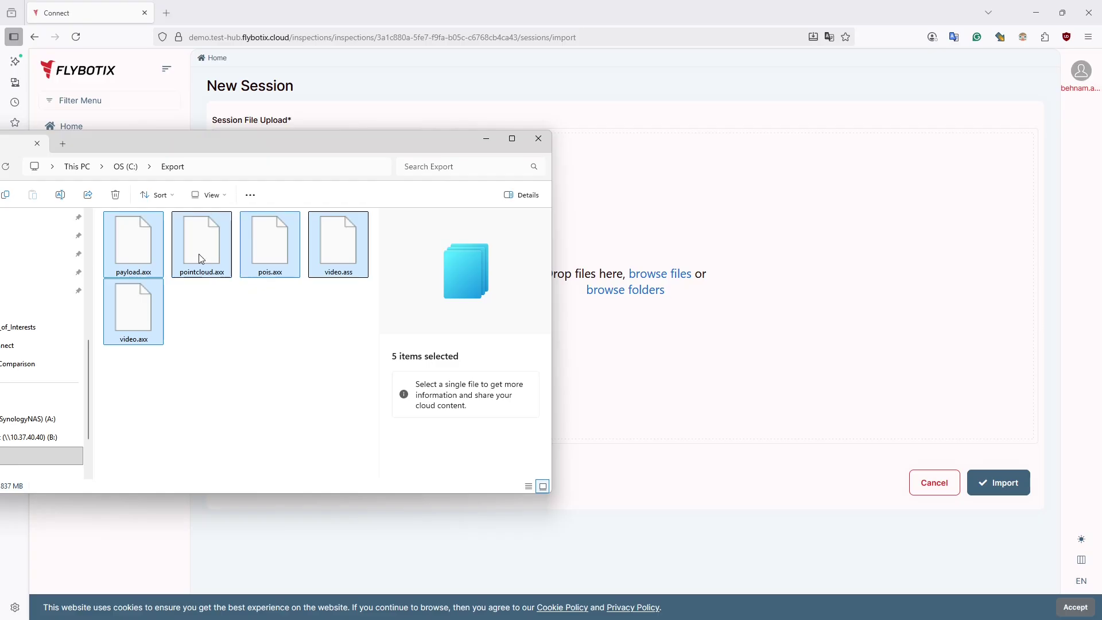
{"action": "left_click_drag", "start_coordinate": [200, 254], "coordinate": [634, 286]}
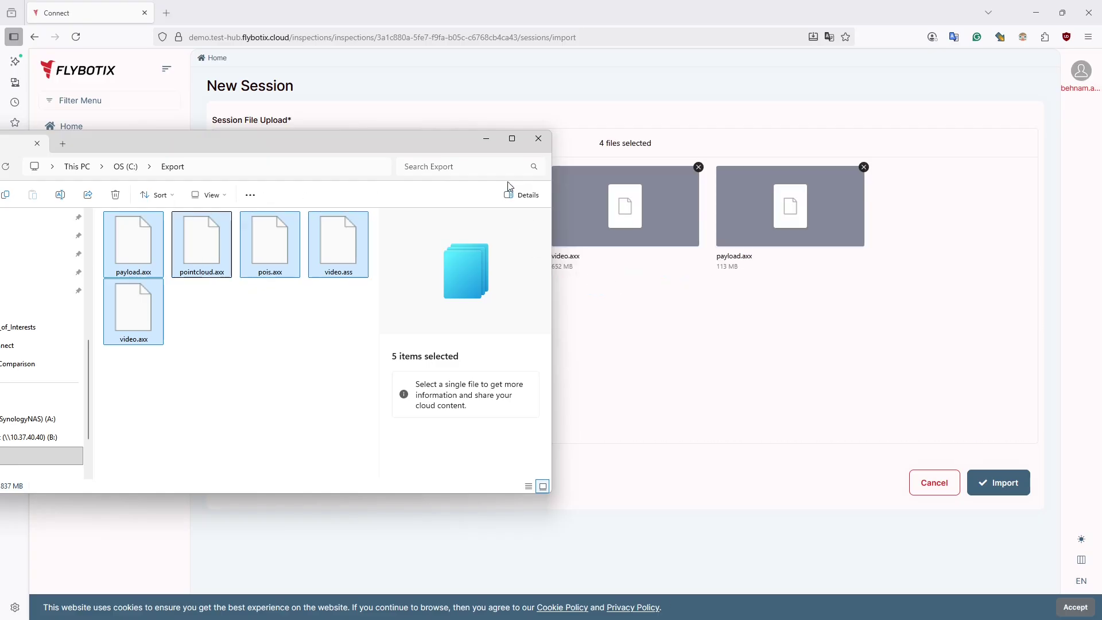
{"action": "left_click", "coordinate": [486, 138]}
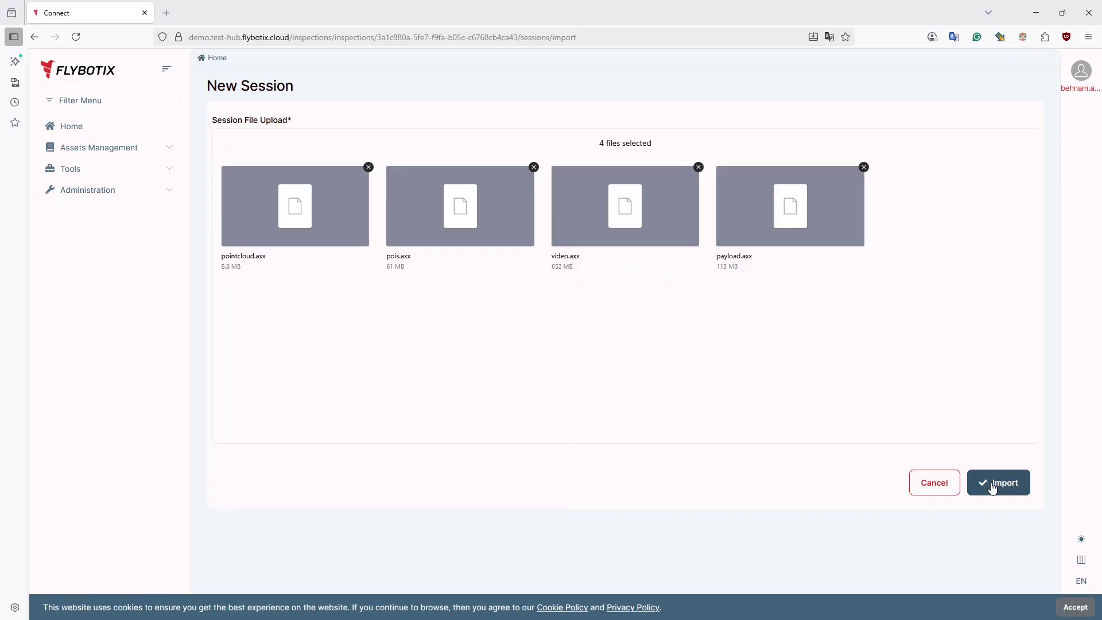
{"action": "left_click", "coordinate": [992, 487]}
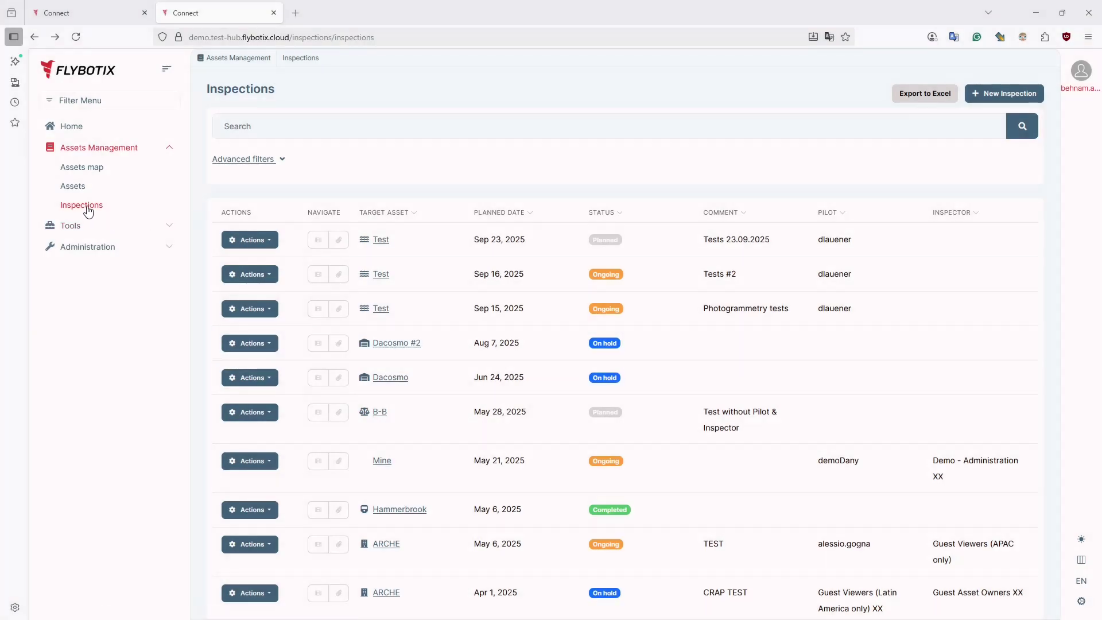
Step: Search the inspections for "Test" and open the sessions of the Test inspection planned for Sep 23, 2025
{"action": "left_click", "coordinate": [247, 127]}
{"action": "type", "text": "Test"}
{"action": "key", "text": "Return"}
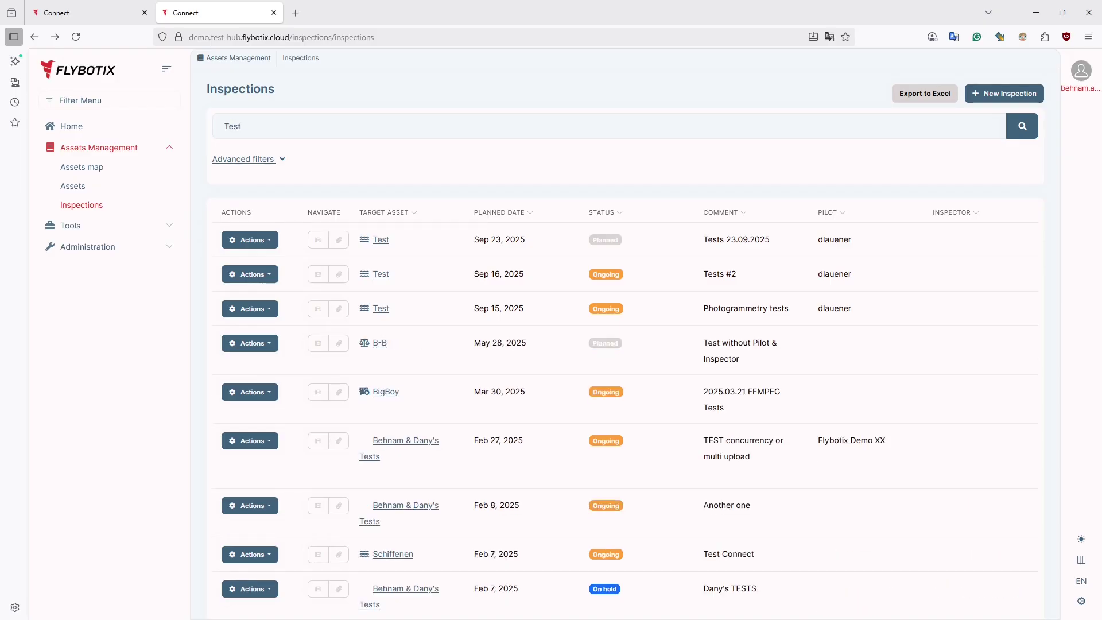
{"action": "left_click", "coordinate": [318, 242]}
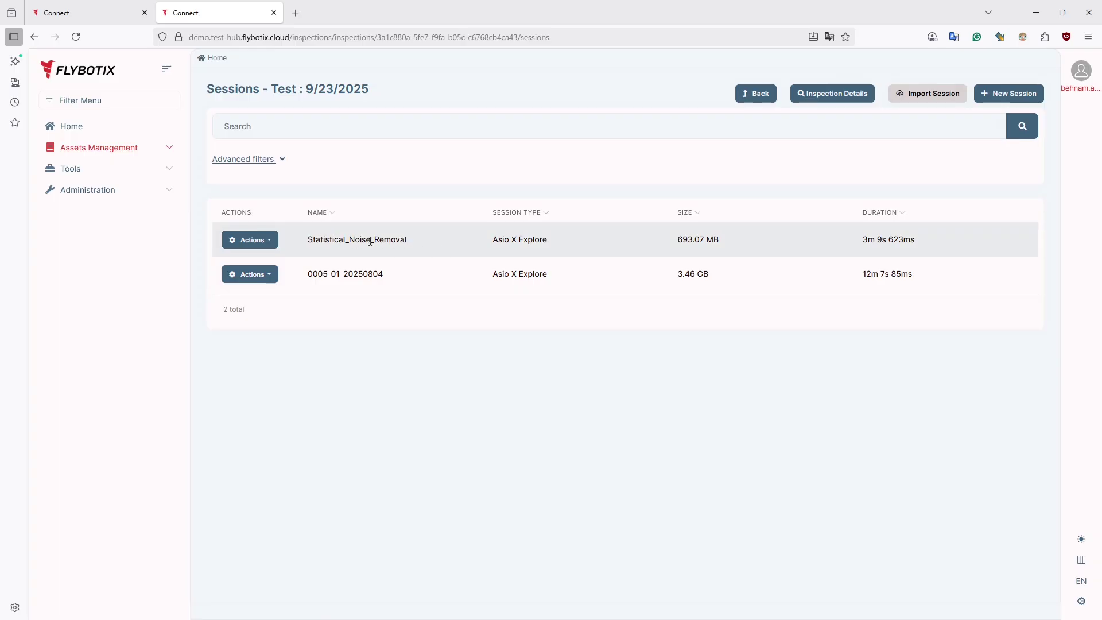
Step: Open the model location of the Statistical_Noise_Removal session and set its position to Renens, Switzerland
{"action": "left_click", "coordinate": [270, 239]}
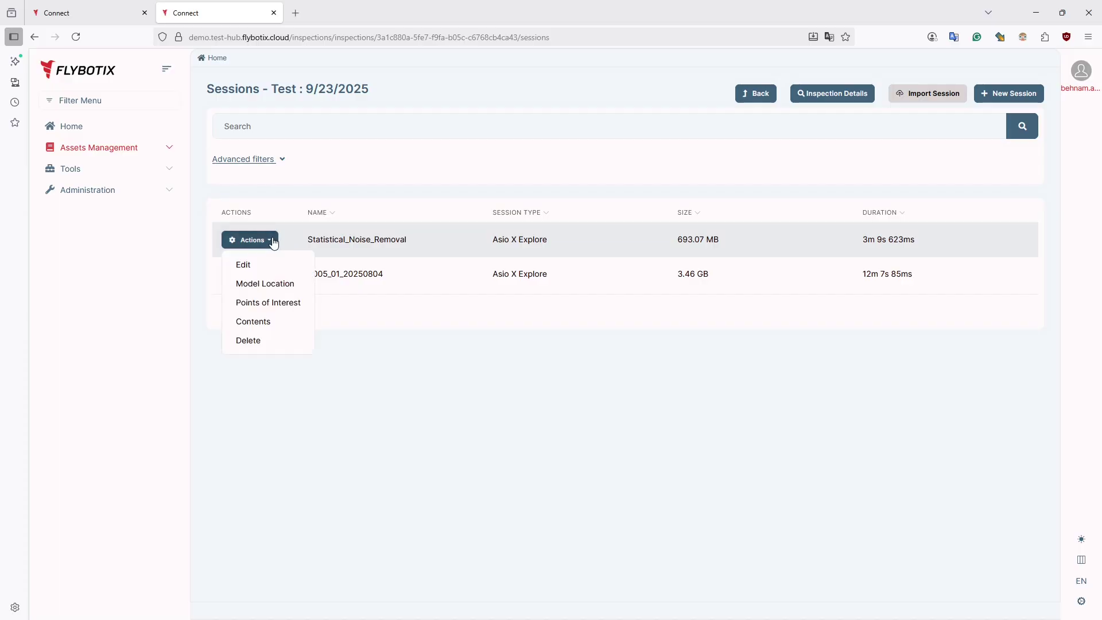
{"action": "left_click", "coordinate": [283, 286]}
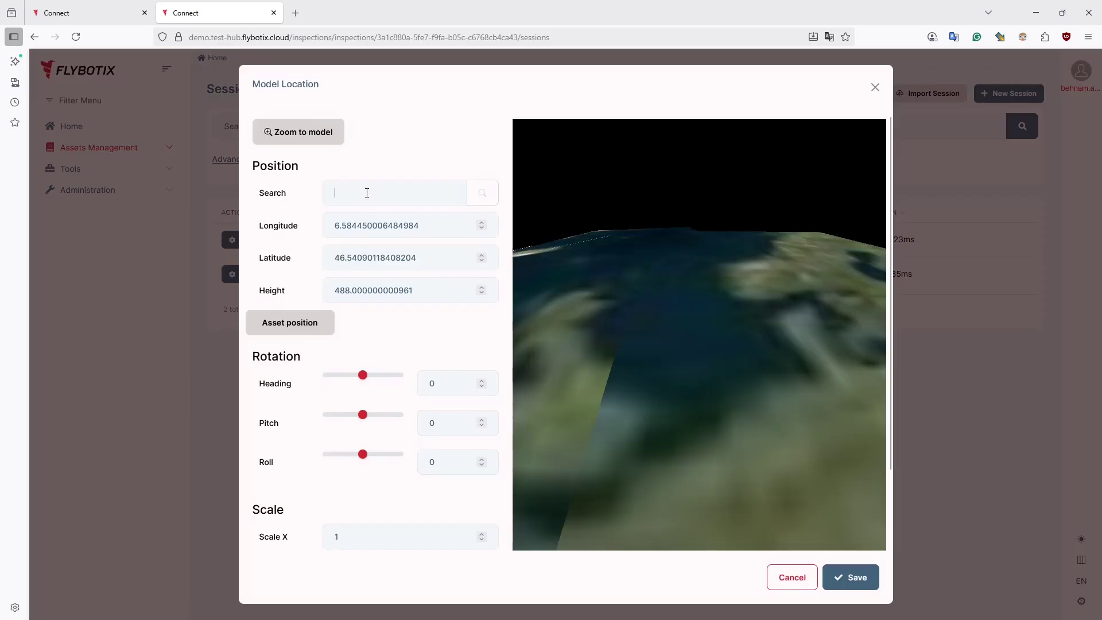
{"action": "left_click", "coordinate": [364, 196]}
{"action": "type", "text": "r"}
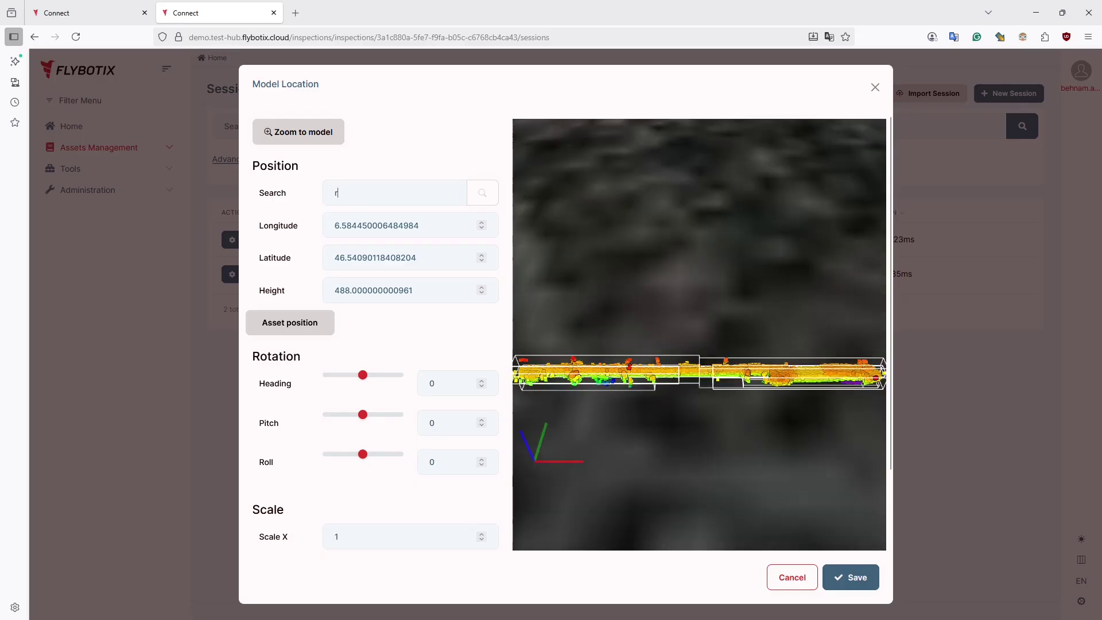
{"action": "type", "text": "ene"}
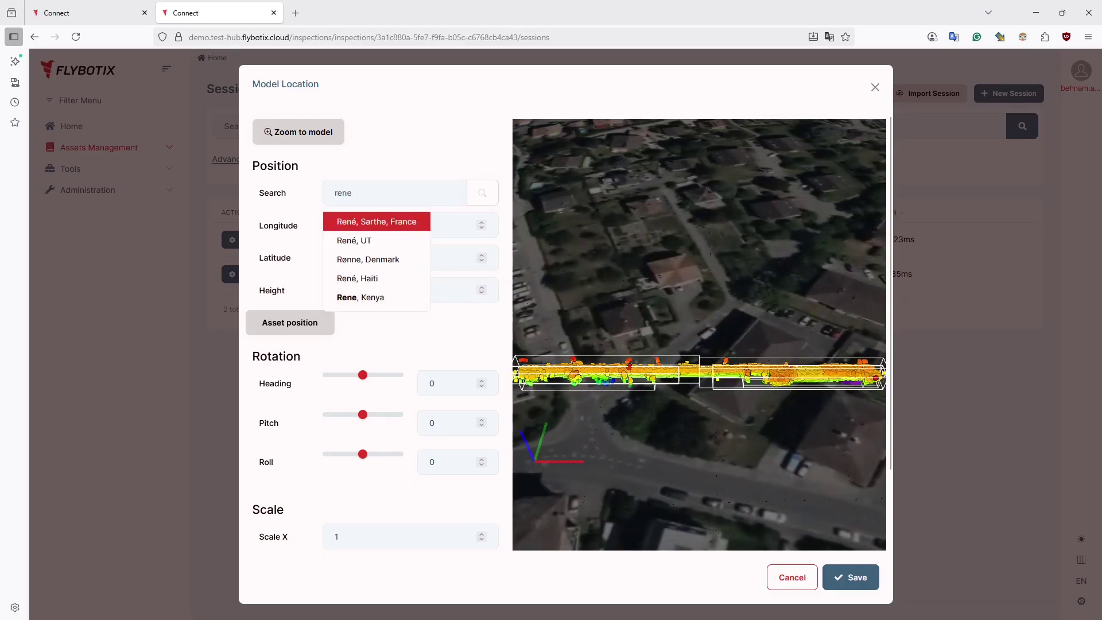
{"action": "type", "text": "n"}
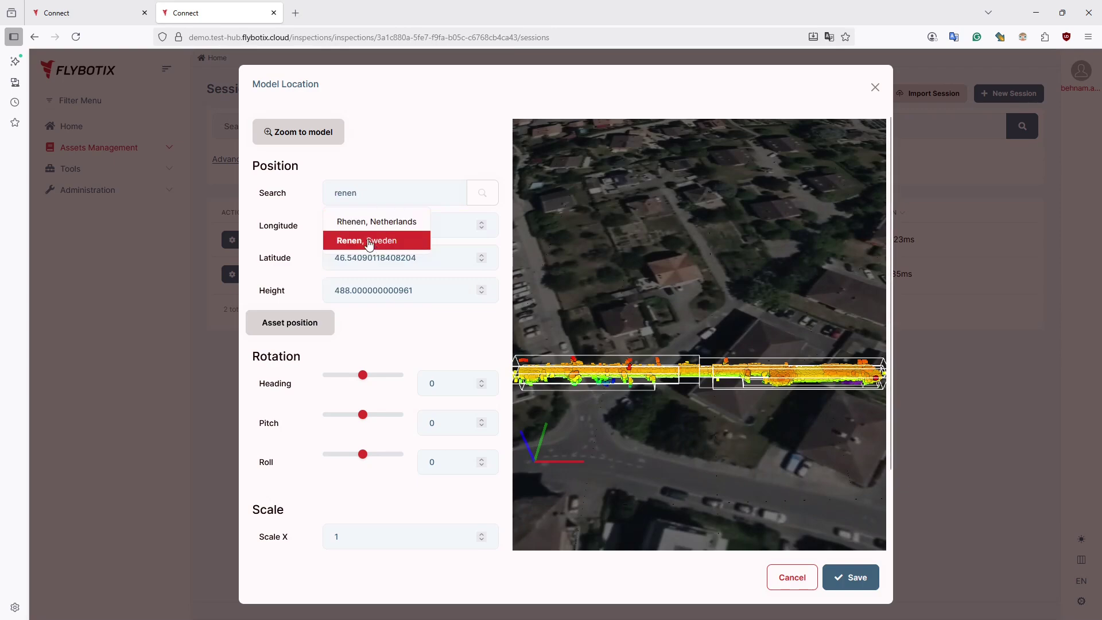
{"action": "type", "text": "s"}
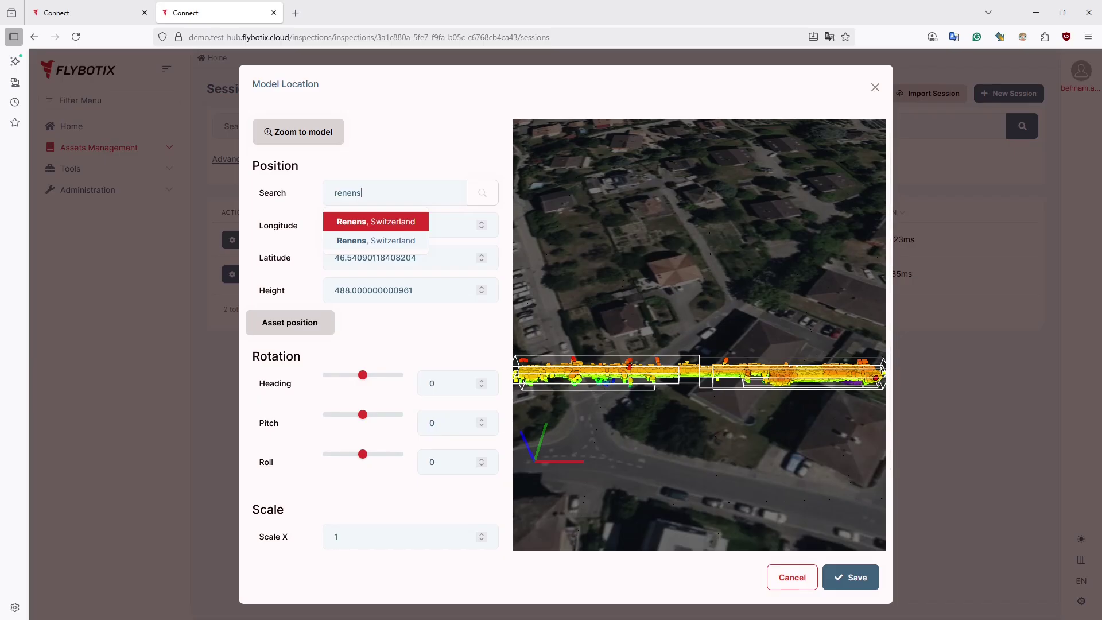
{"action": "left_click", "coordinate": [362, 222]}
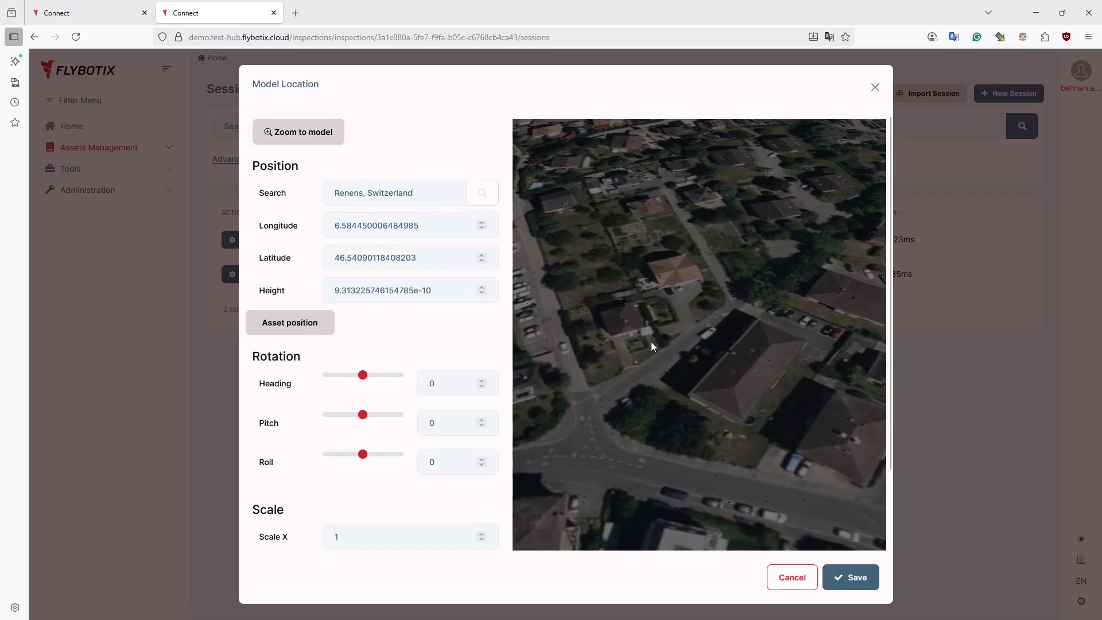
Step: Set the model's height to 550
{"action": "scroll", "coordinate": [656, 321], "scroll_direction": "down", "scroll_amount": 3}
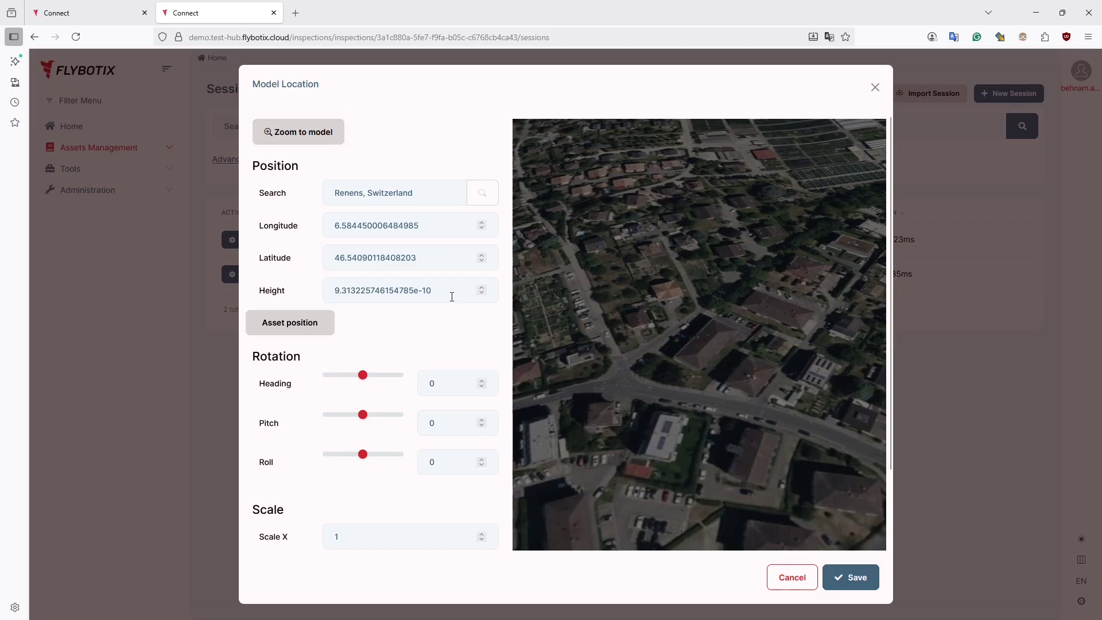
{"action": "scroll", "coordinate": [656, 343], "scroll_direction": "down", "scroll_amount": 3}
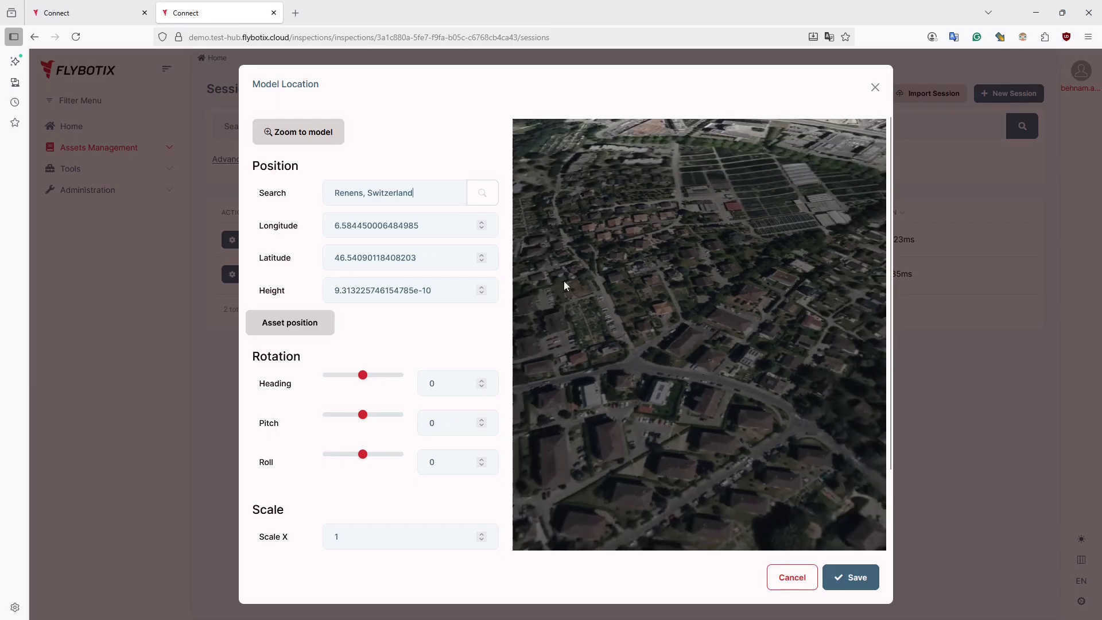
{"action": "left_click", "coordinate": [308, 136]}
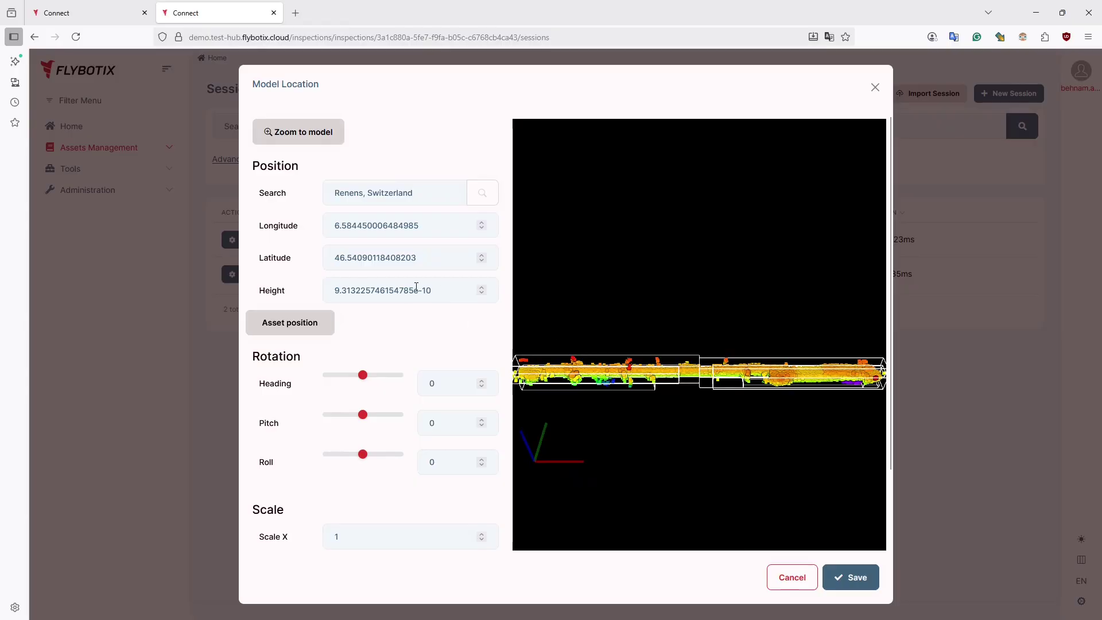
{"action": "left_click_drag", "start_coordinate": [438, 287], "coordinate": [336, 289]}
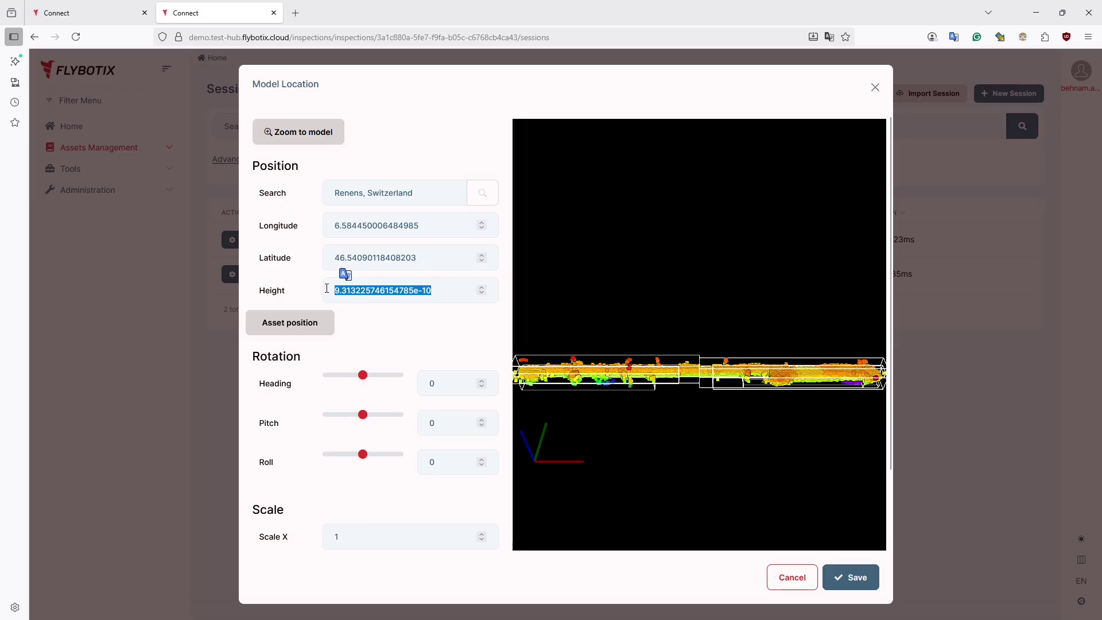
{"action": "type", "text": "550"}
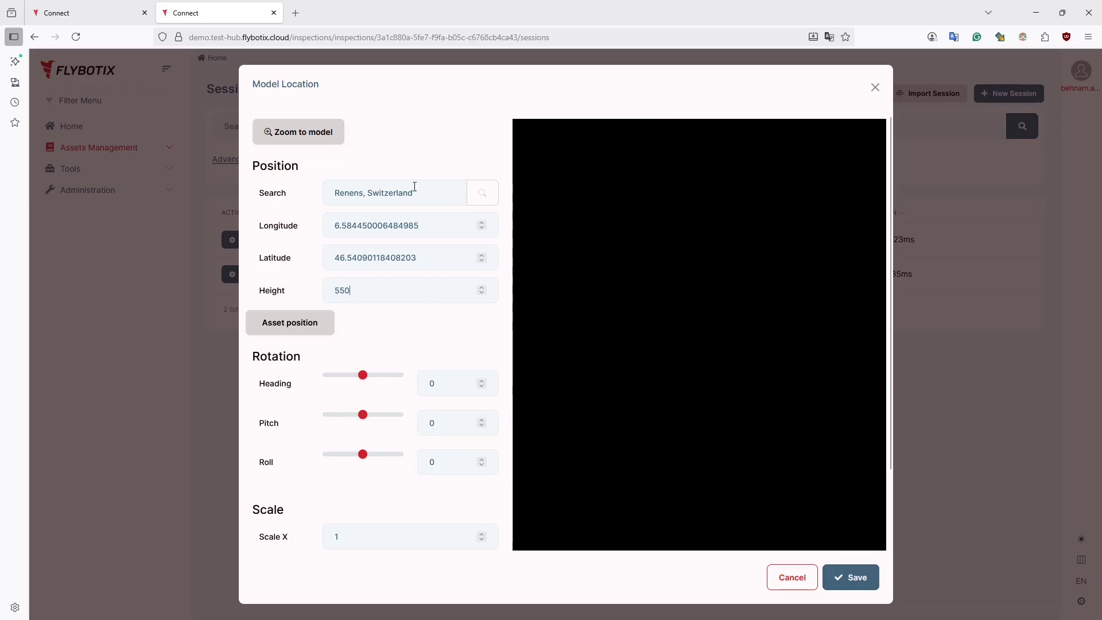
Step: Adjust the model's height to 512 and save the model location
{"action": "left_click", "coordinate": [302, 137]}
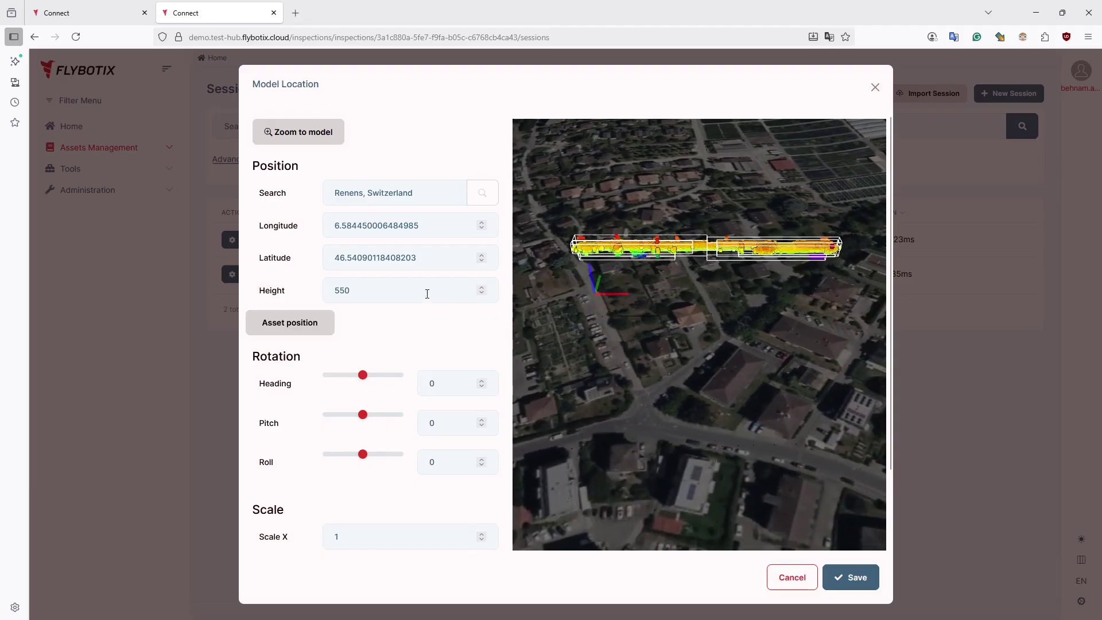
{"action": "scroll", "coordinate": [427, 294], "scroll_direction": "down", "scroll_amount": 3}
{"action": "scroll", "coordinate": [427, 279], "scroll_direction": "up", "scroll_amount": 3}
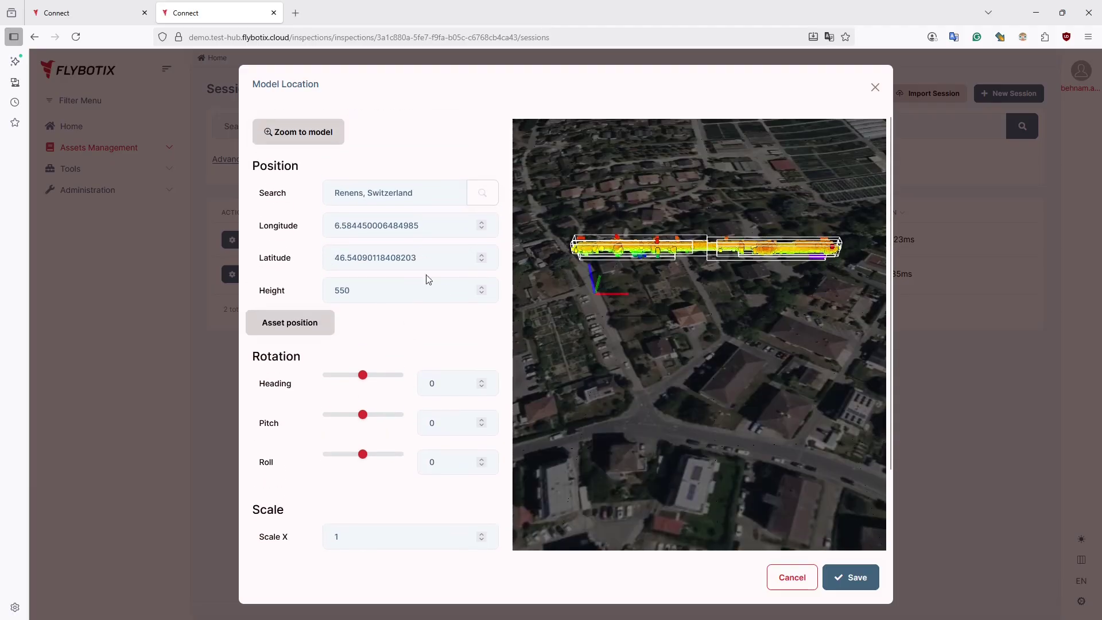
{"action": "left_click", "coordinate": [481, 293]}
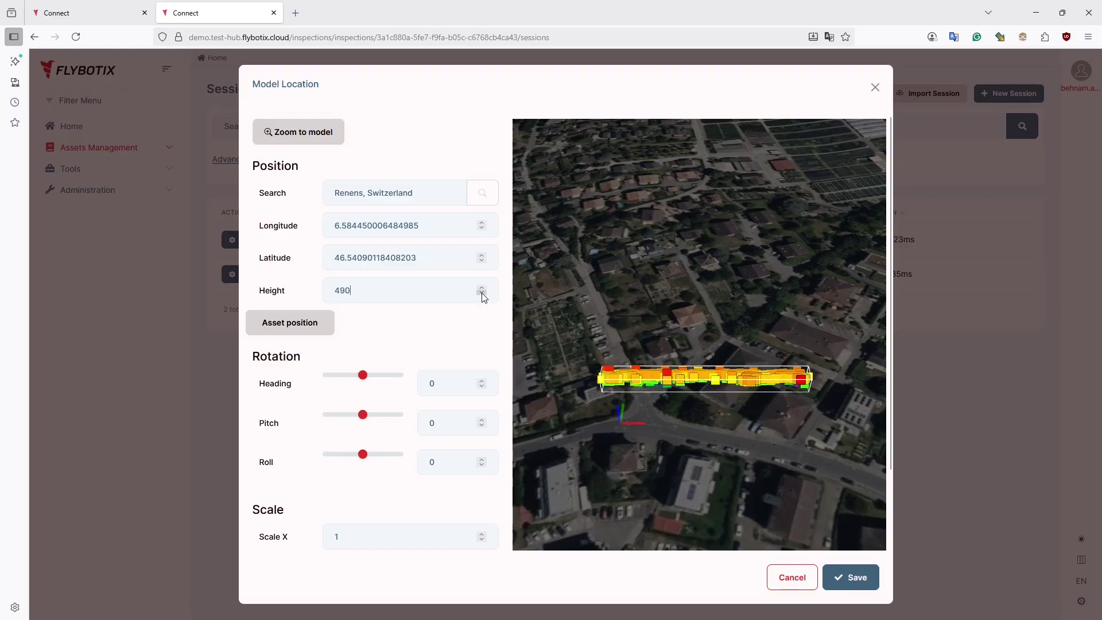
{"action": "left_click", "coordinate": [481, 288]}
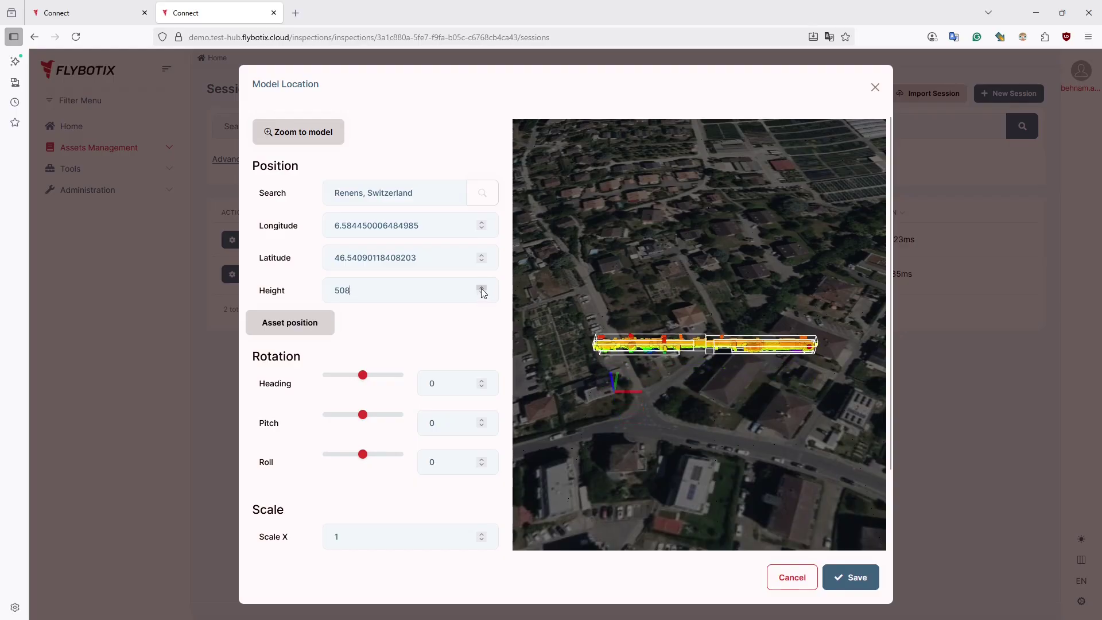
{"action": "left_click", "coordinate": [481, 289]}
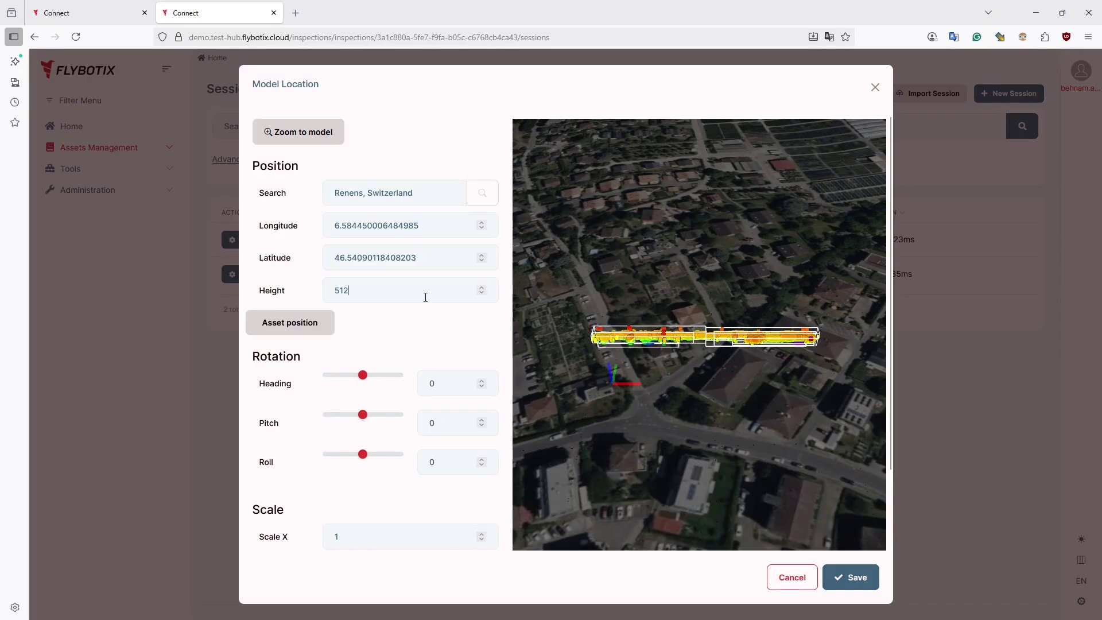
{"action": "left_click", "coordinate": [842, 577]}
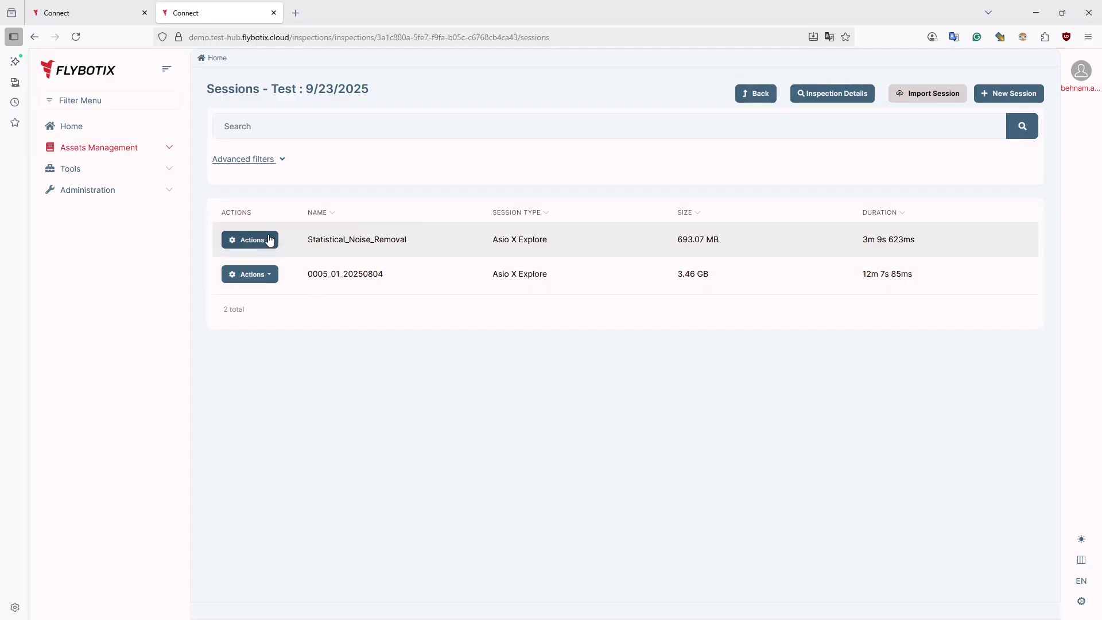
Step: Review the contents and the points of interest of the Statistical_Noise_Removal session, returning to the sessions list after each
{"action": "left_click", "coordinate": [269, 240]}
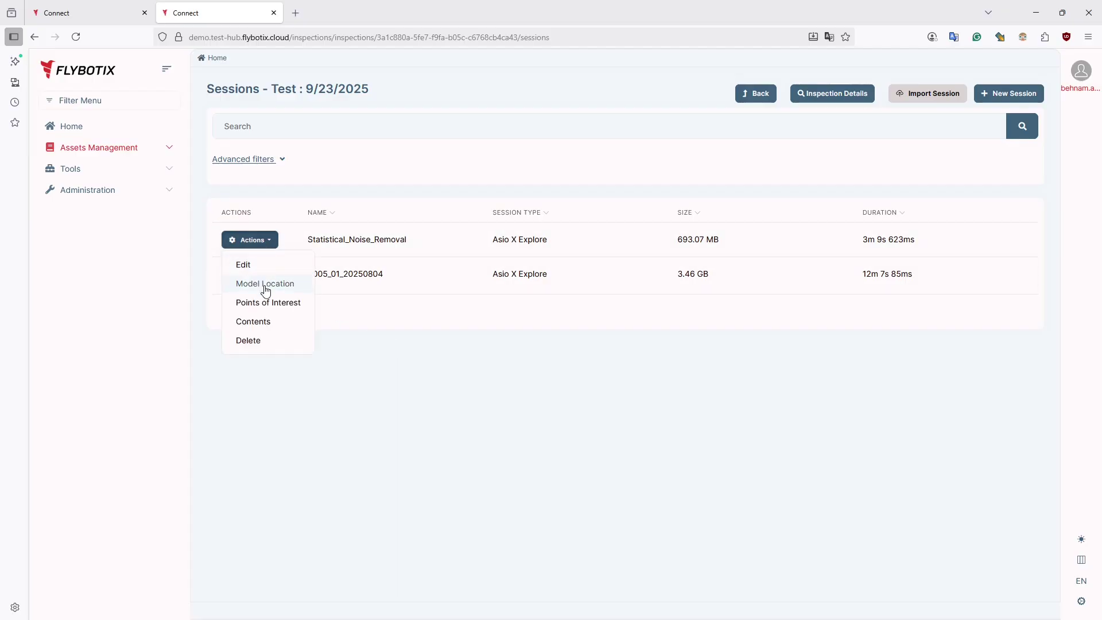
{"action": "left_click", "coordinate": [273, 320]}
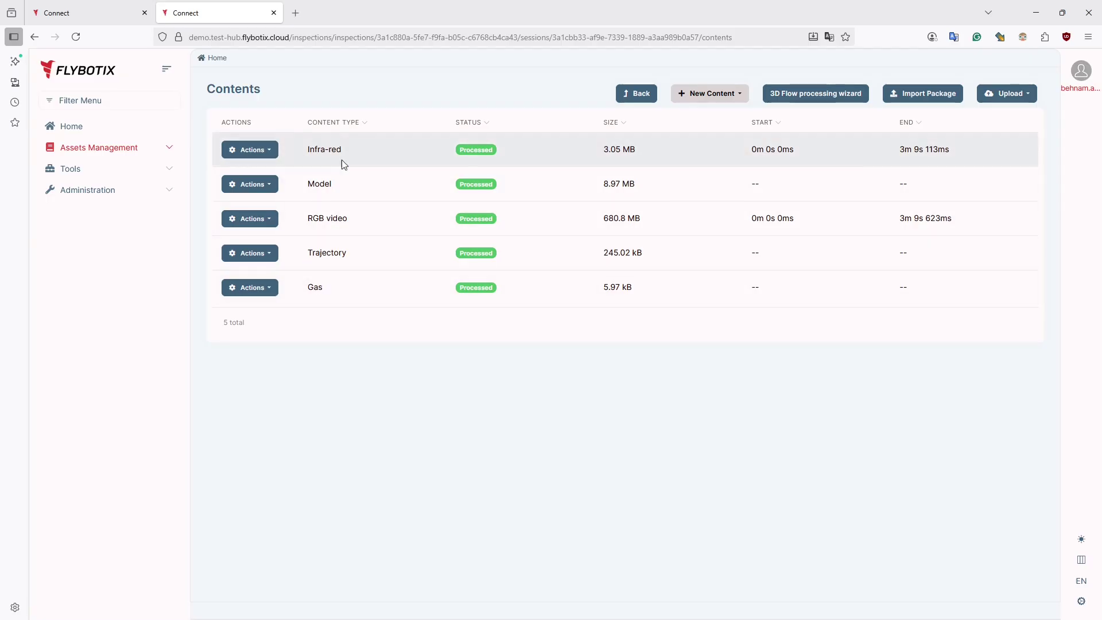
{"action": "left_click", "coordinate": [637, 93]}
{"action": "left_click", "coordinate": [257, 241]}
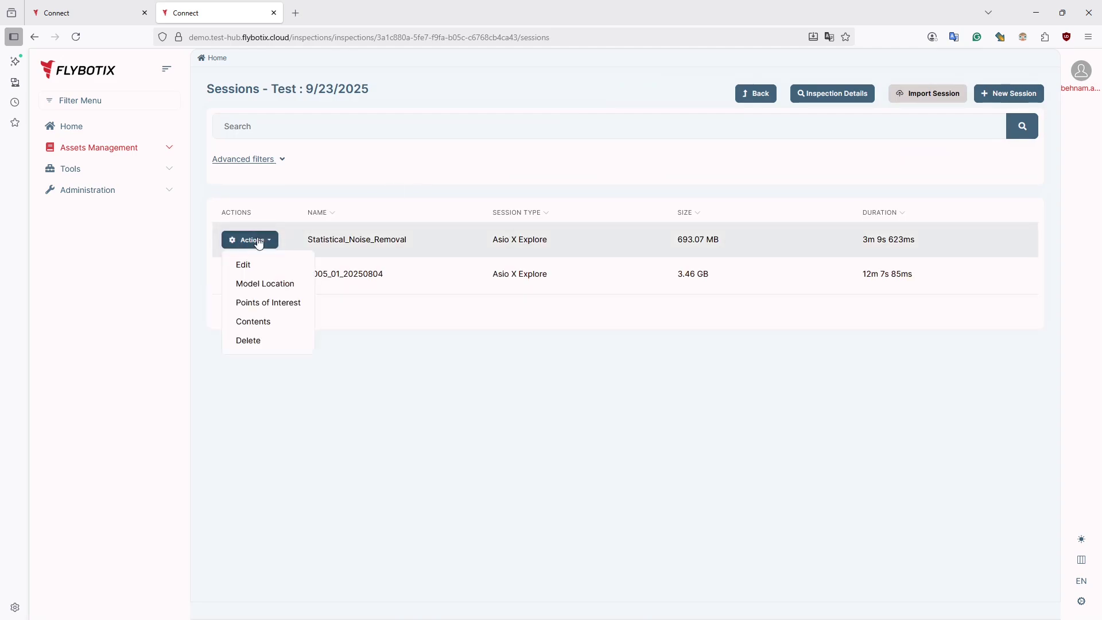
{"action": "left_click", "coordinate": [273, 302]}
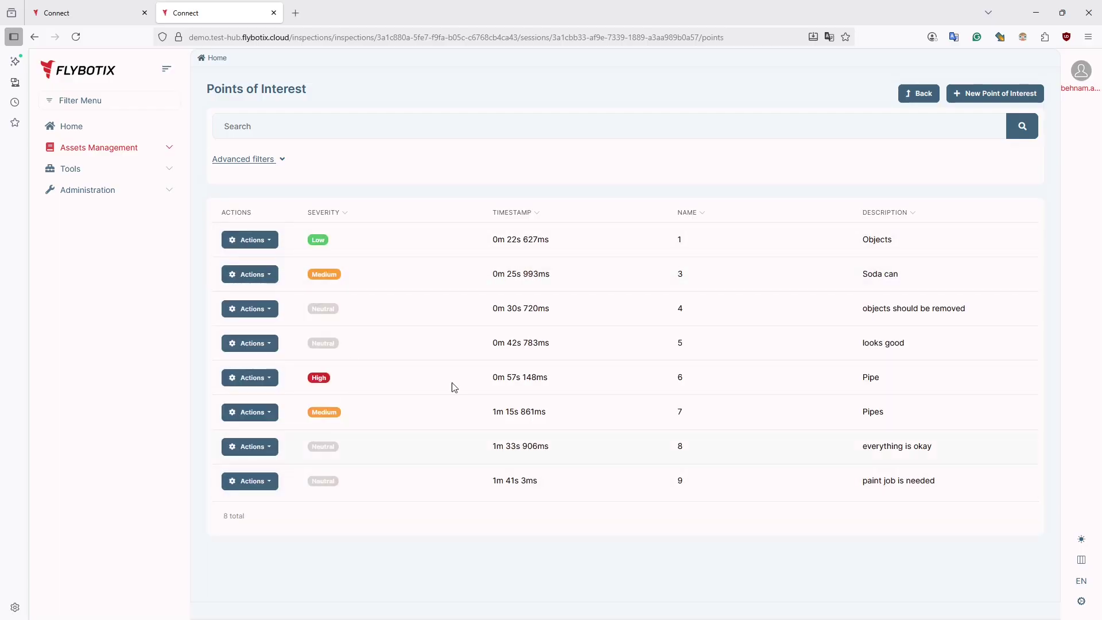
{"action": "left_click", "coordinate": [917, 100]}
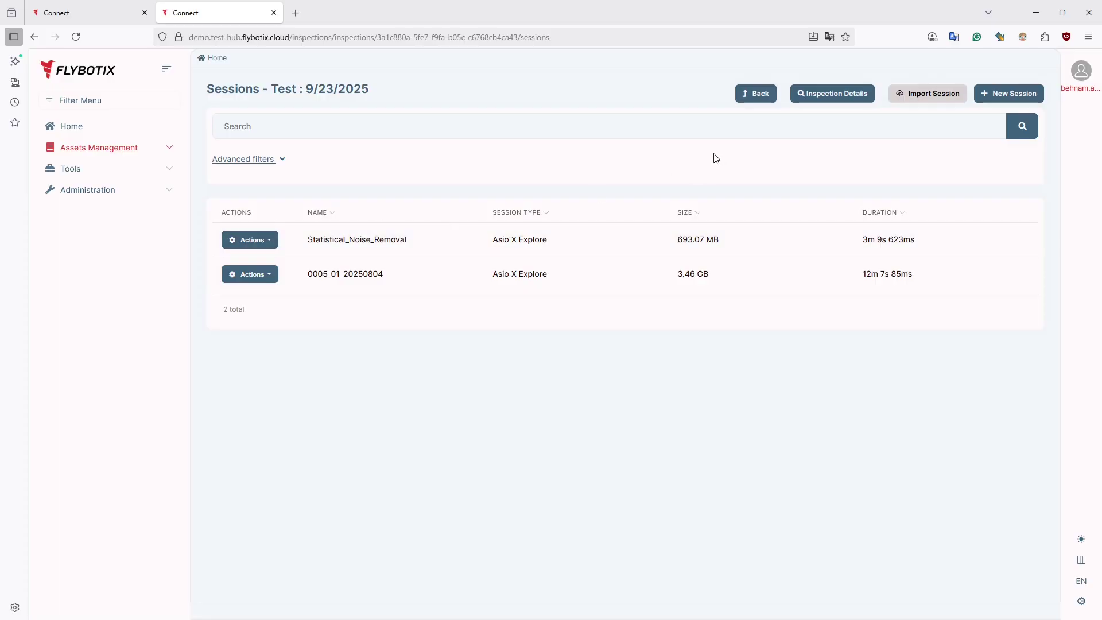
Step: Open the inspection details of the Test inspection and set the point size of the 3D model on the map to 1
{"action": "left_click", "coordinate": [832, 99]}
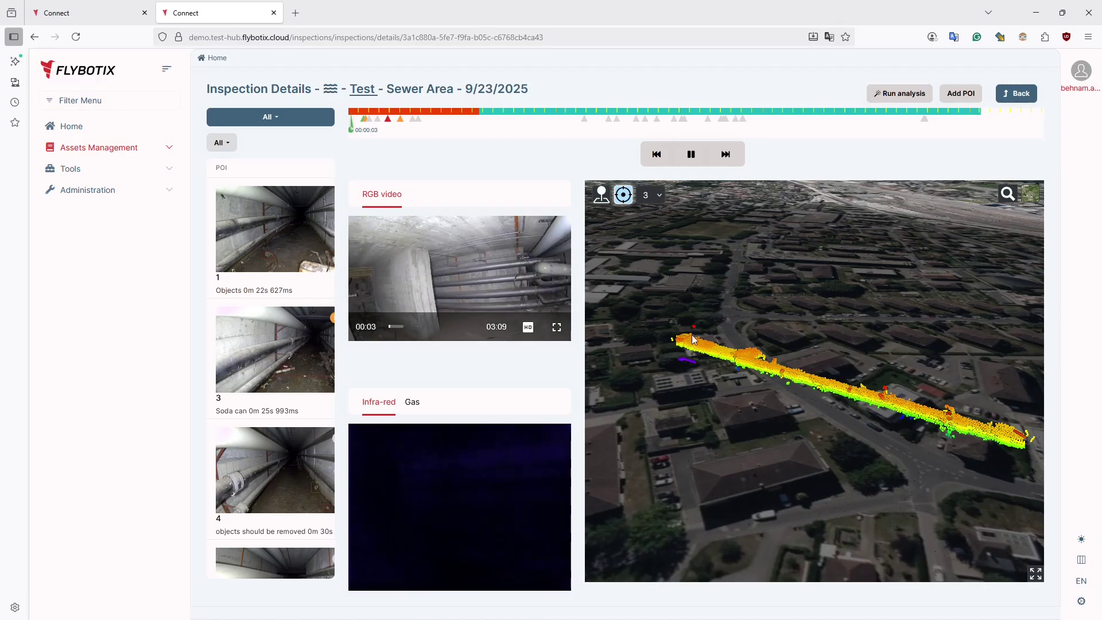
{"action": "left_click", "coordinate": [654, 207]}
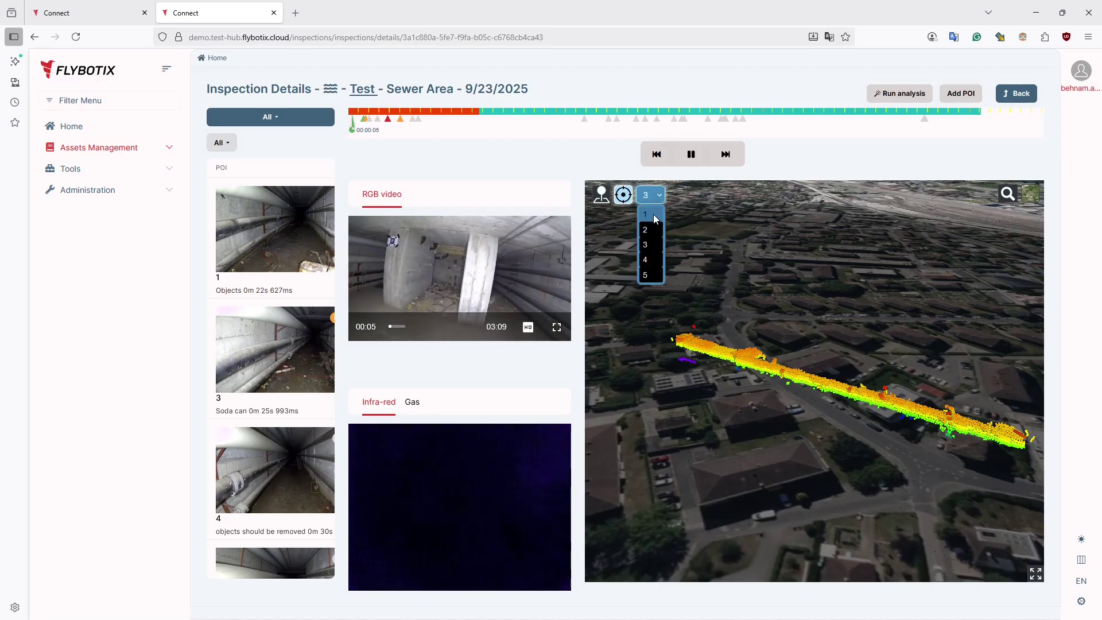
{"action": "left_click", "coordinate": [648, 214]}
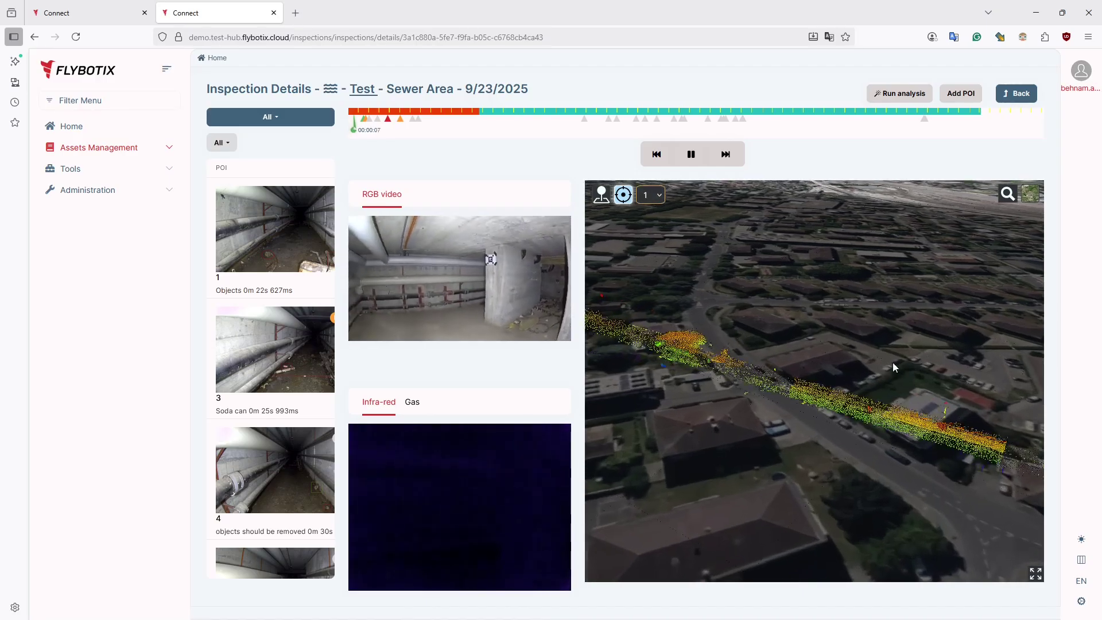